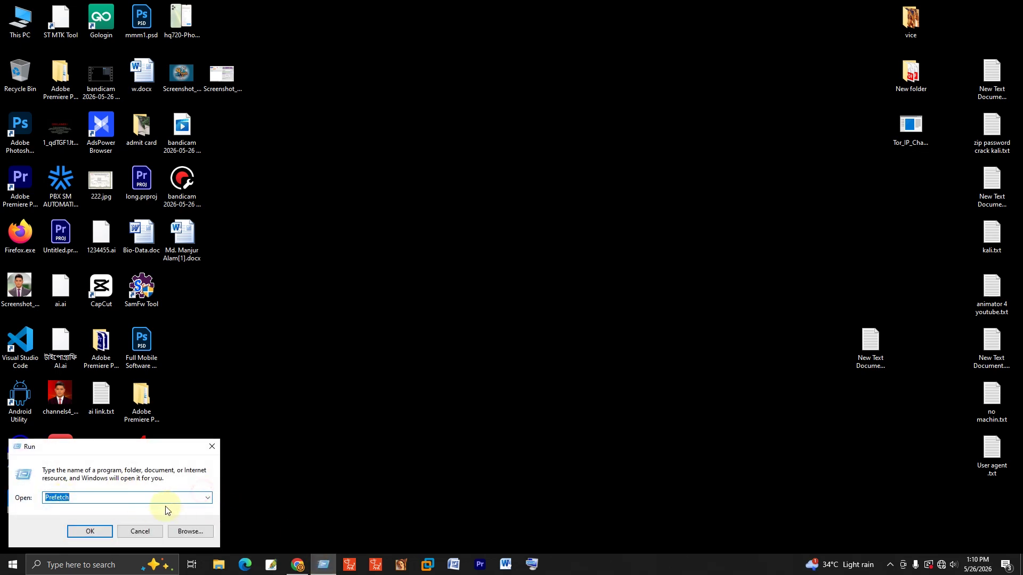
Check the free space on Local Disk (C:) in This PC.
click(207, 498)
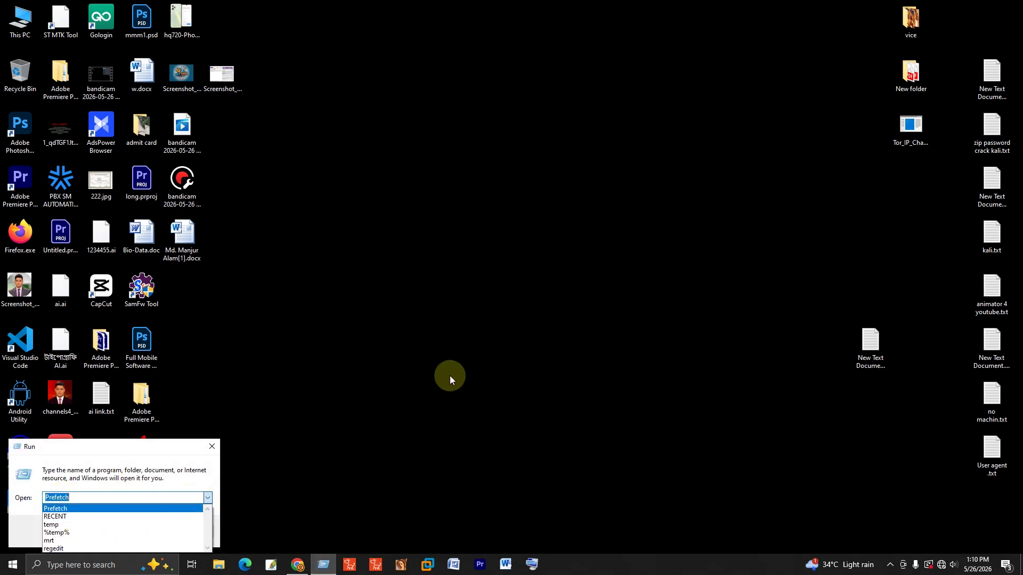
click(457, 359)
double_click(19, 16)
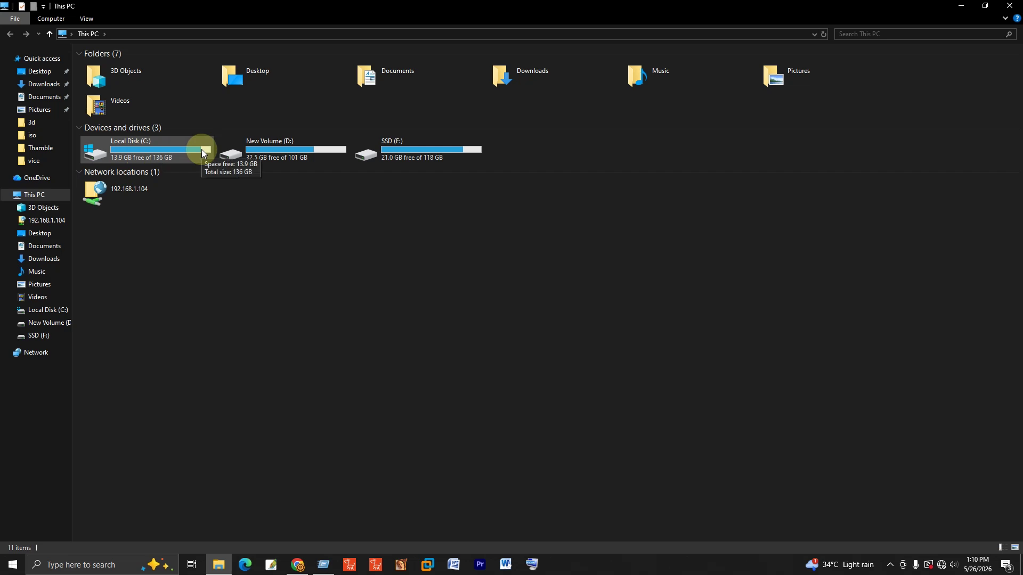
click(1014, 5)
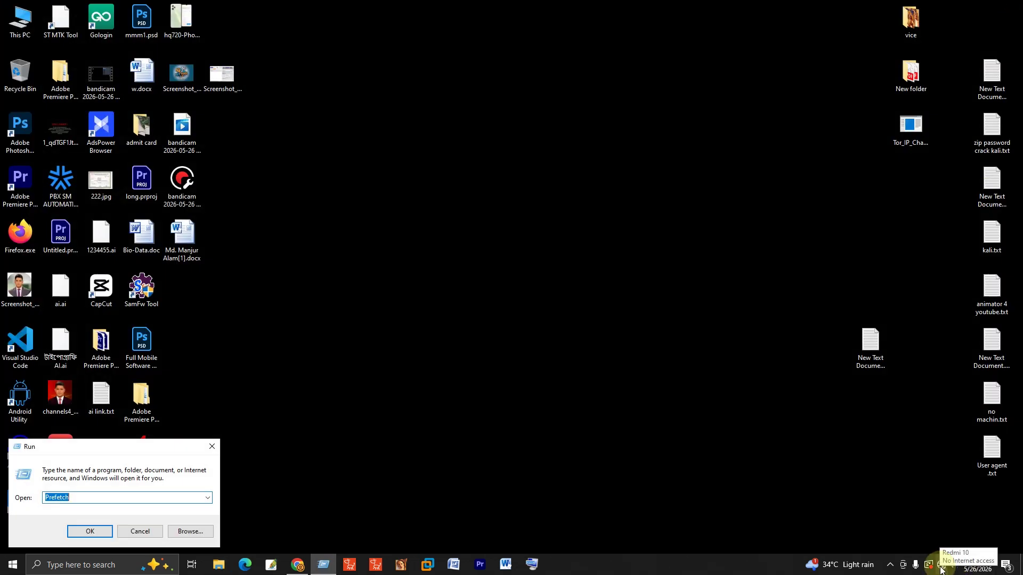
Open the Network & Internet settings from the network status indicator.
right_click(941, 568)
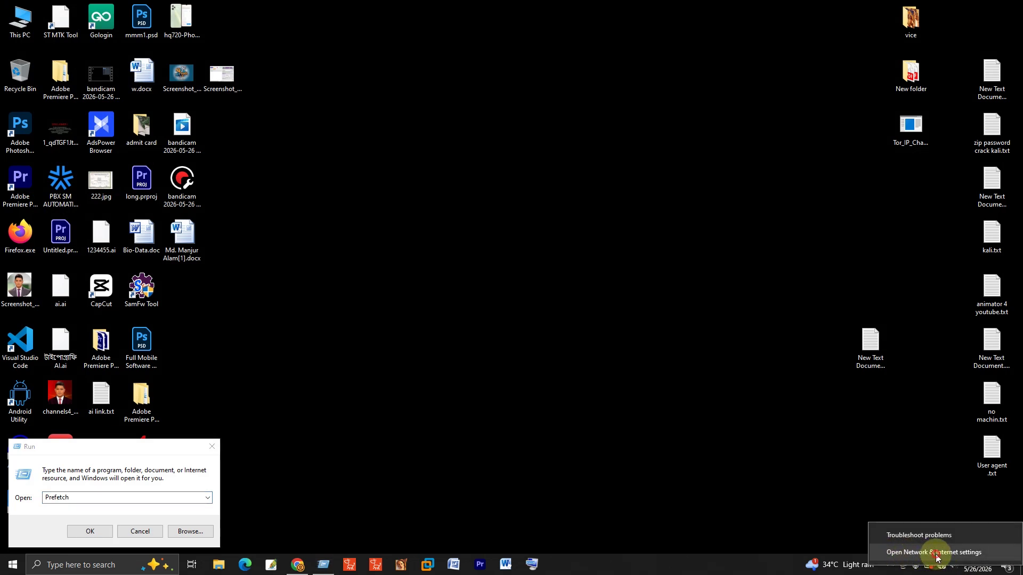
click(938, 558)
click(40, 64)
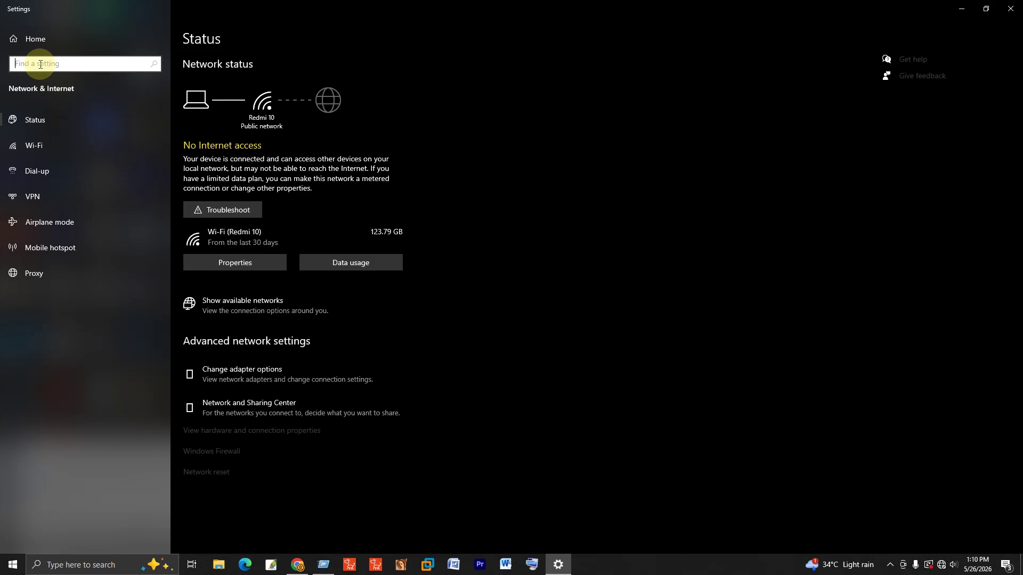
text(tttttttttttttttttt)
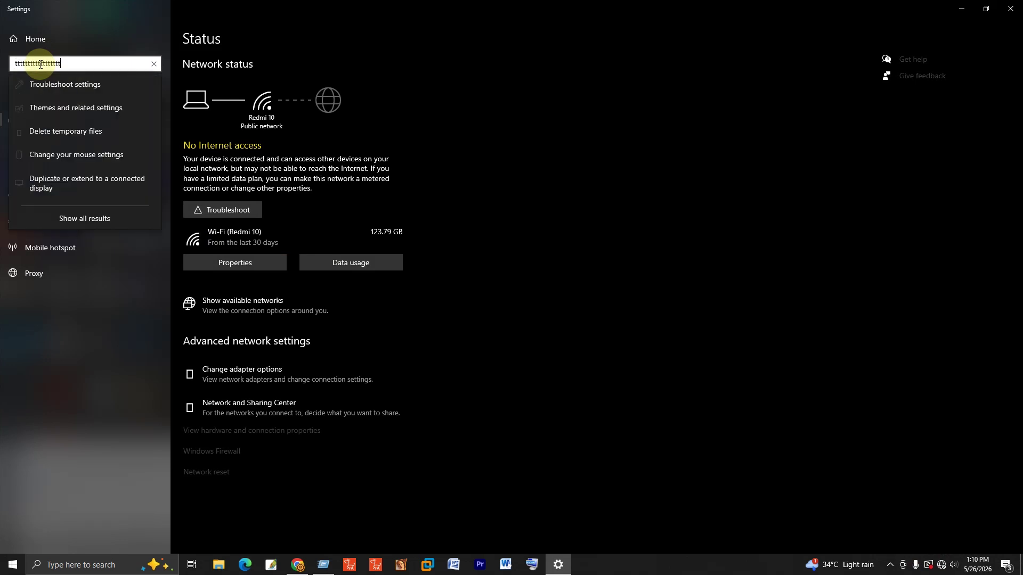
click(154, 64)
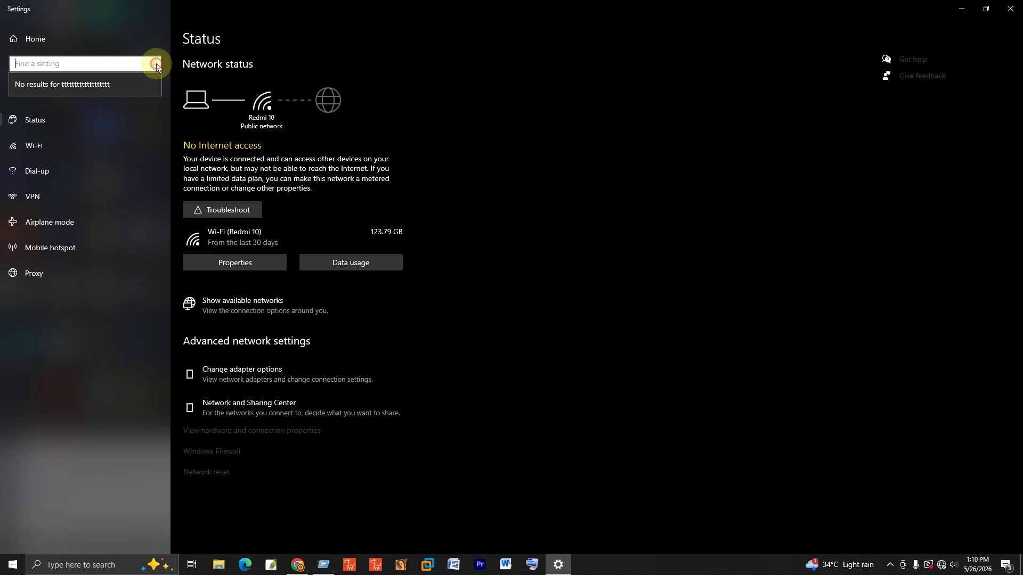
Search the settings for "st" with the On-Screen Keyboard, open Storage settings, and minimize the keyboard.
click(534, 566)
click(81, 64)
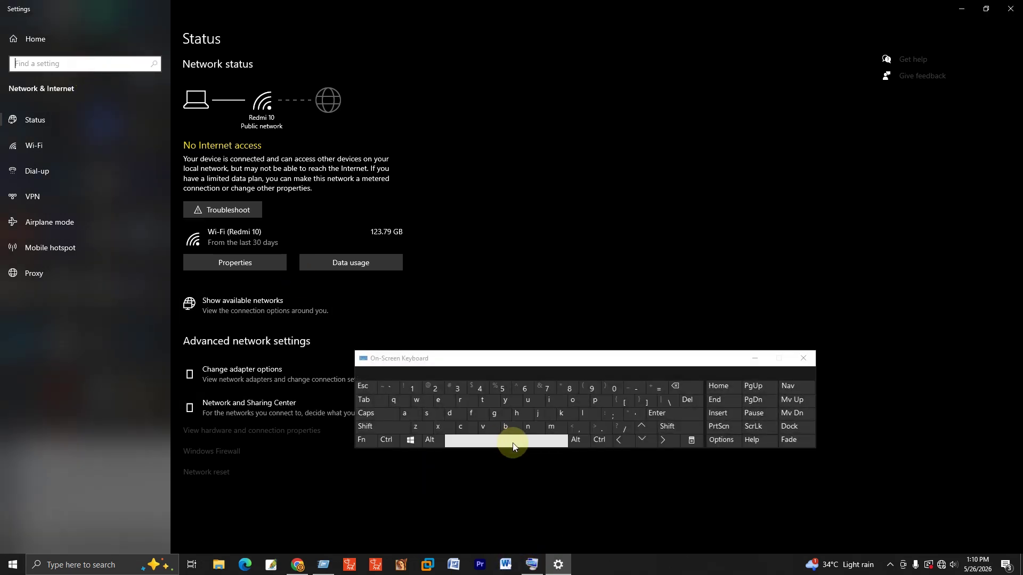
click(431, 415)
click(483, 401)
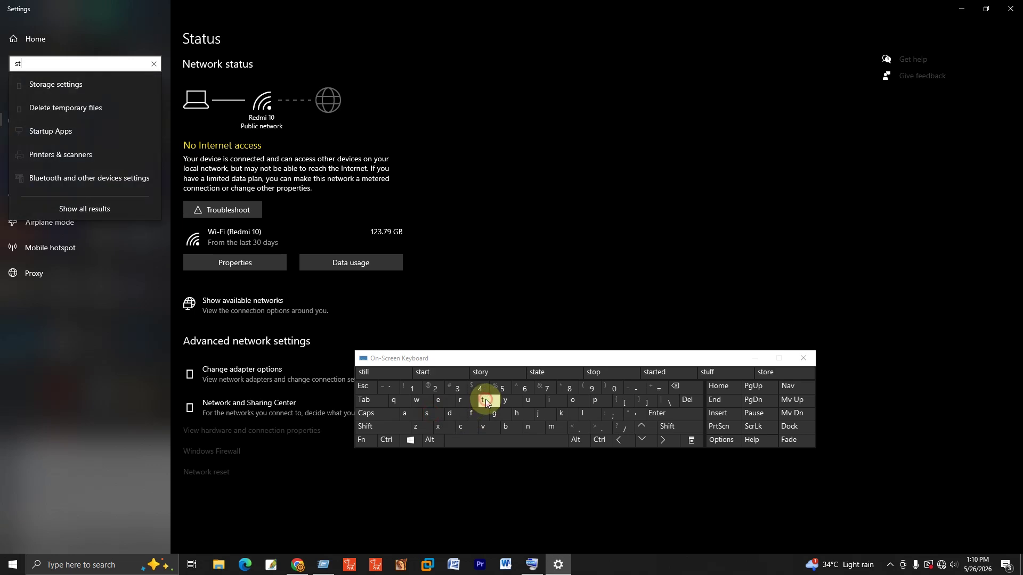
click(50, 85)
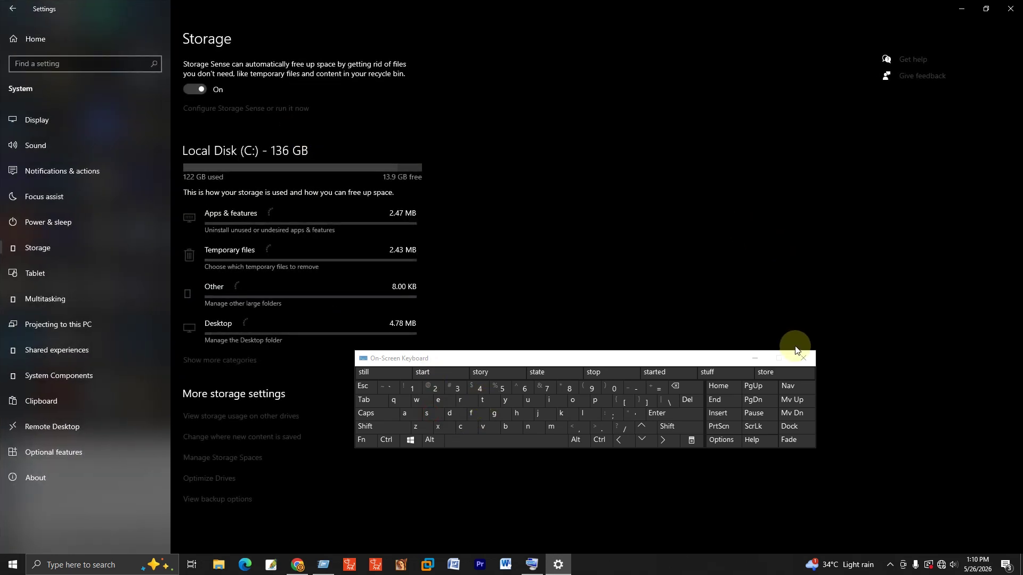
click(757, 359)
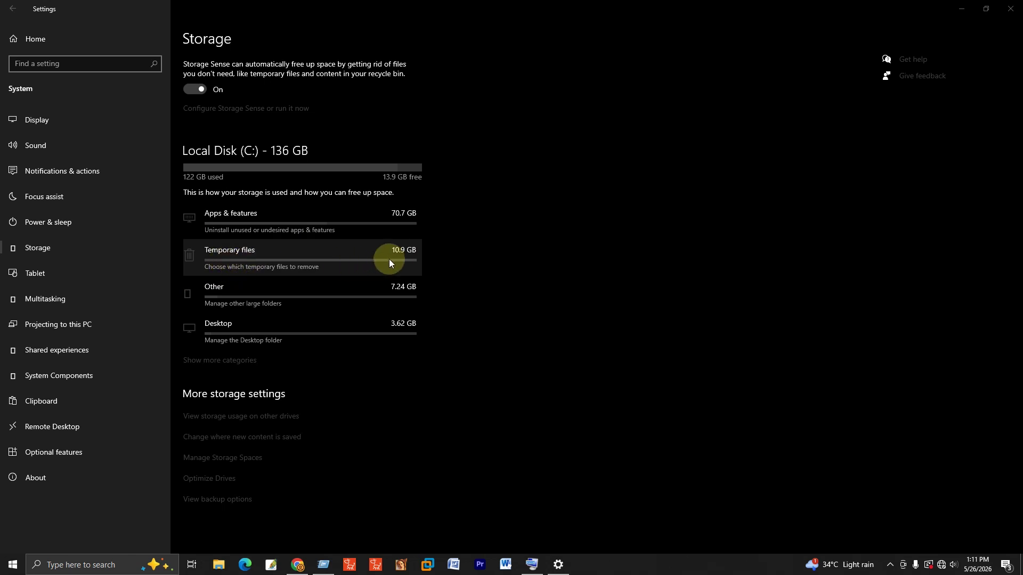
Add Temporary Windows installation files to the preselected temporary file categories and remove all selected files.
click(233, 256)
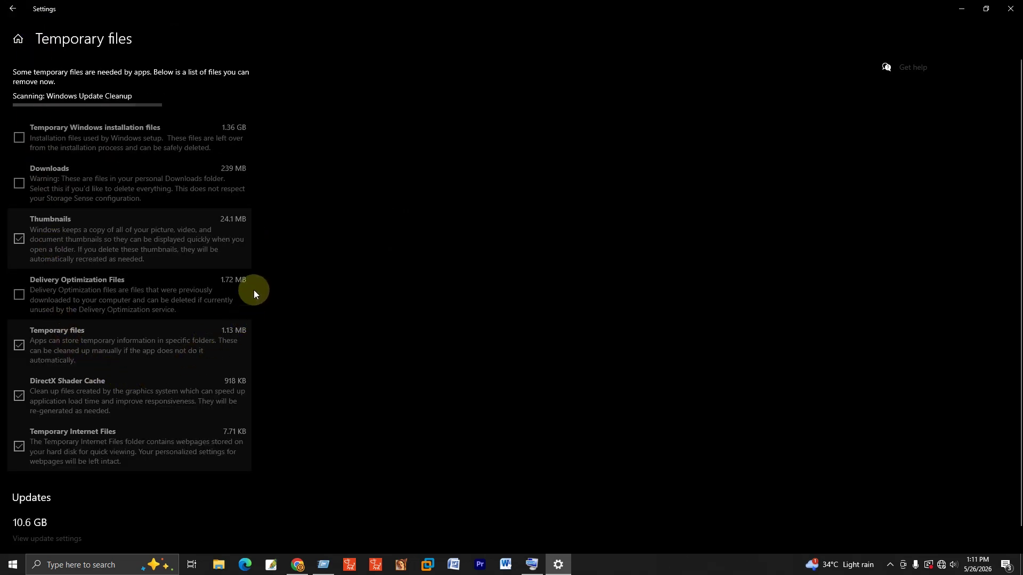
scroll(317, 256, down, 2)
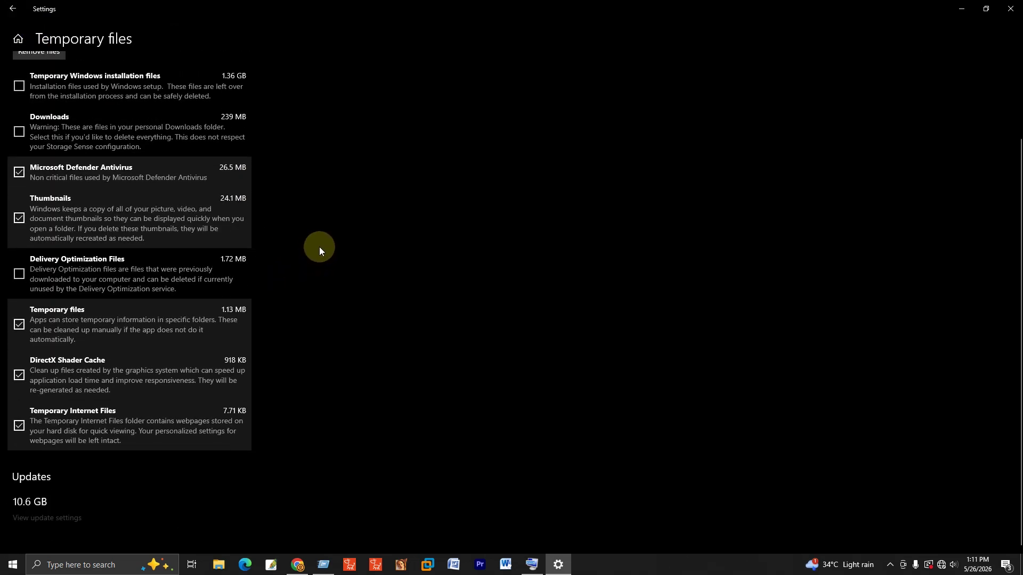
scroll(316, 263, up, 2)
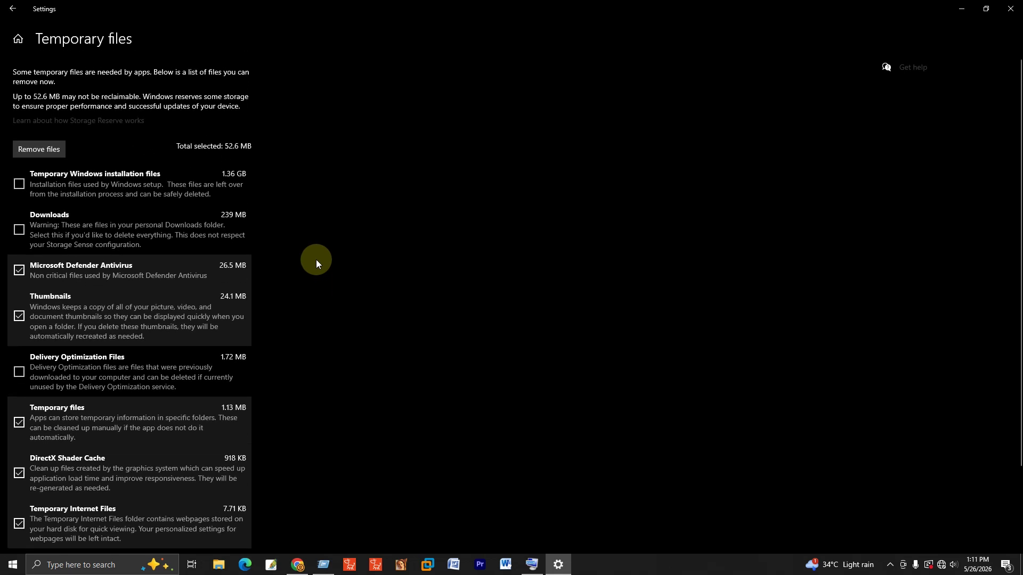
click(18, 187)
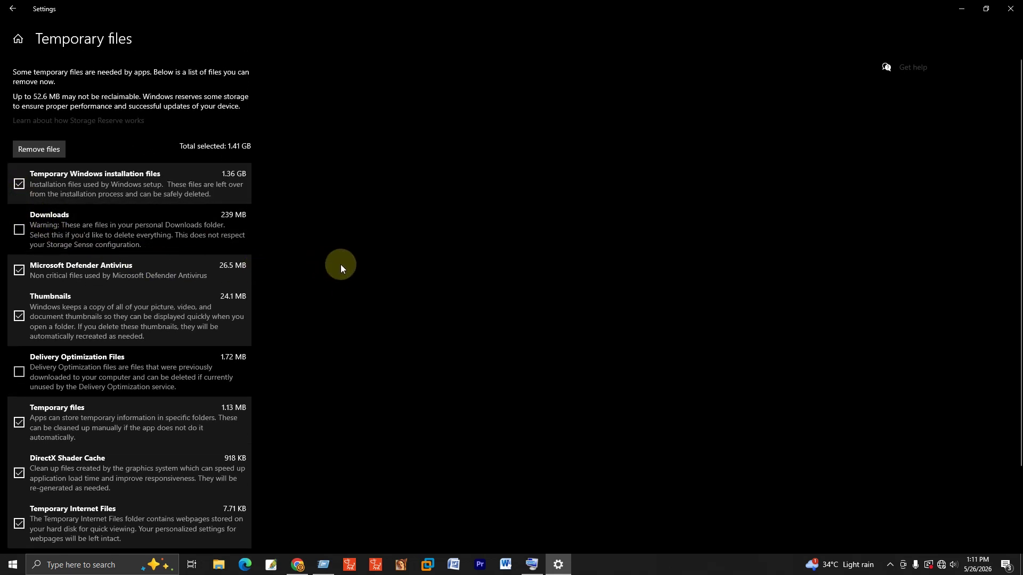
click(39, 150)
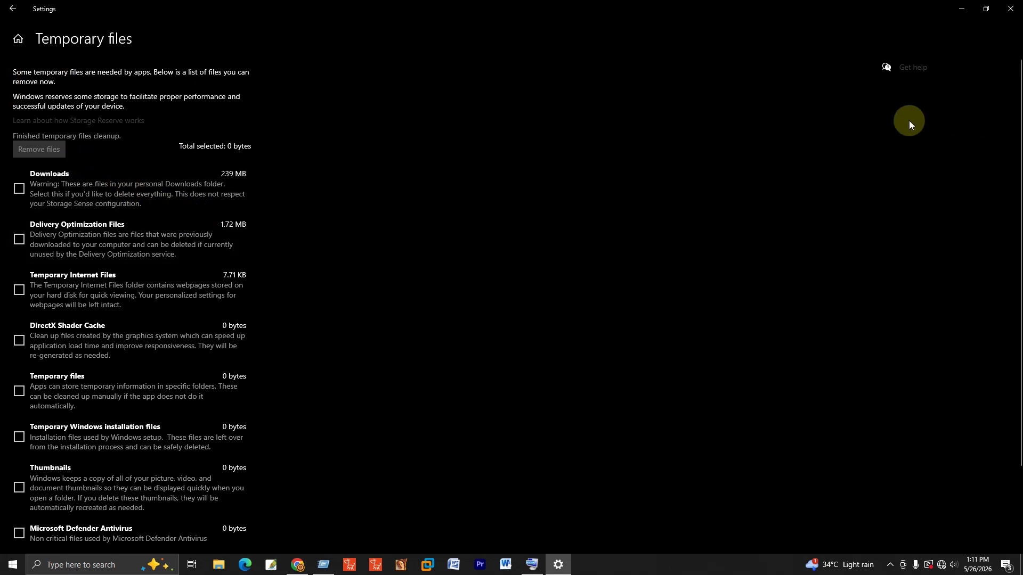
Check the free space on Local Disk (C:) again in a refreshed This PC view.
click(960, 11)
double_click(19, 23)
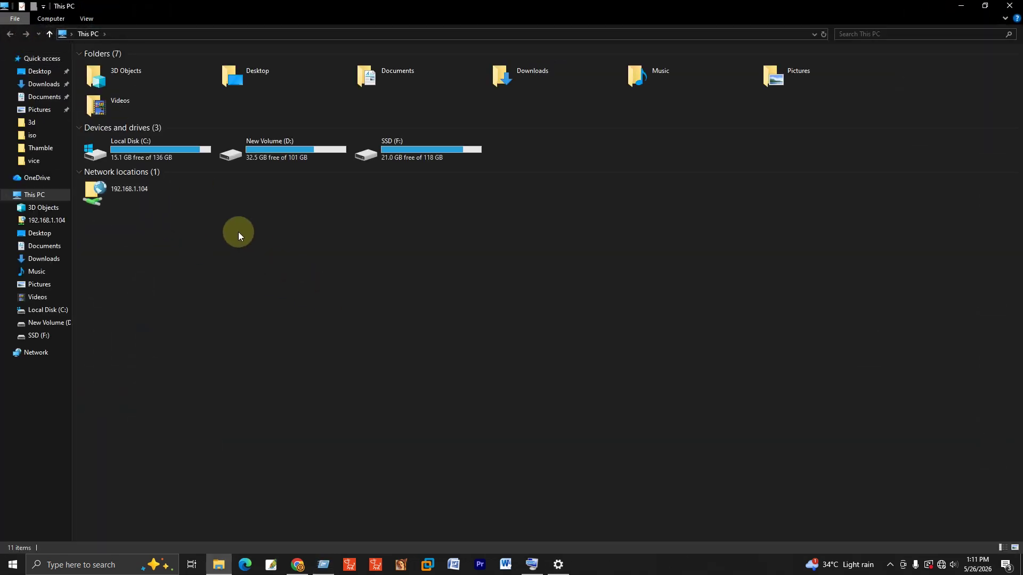
right_click(295, 238)
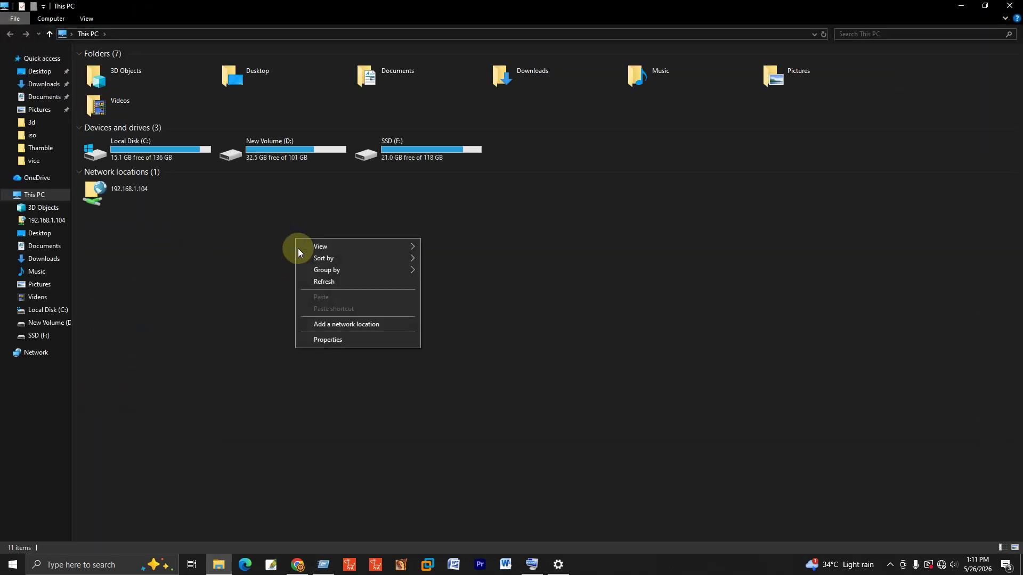
click(324, 286)
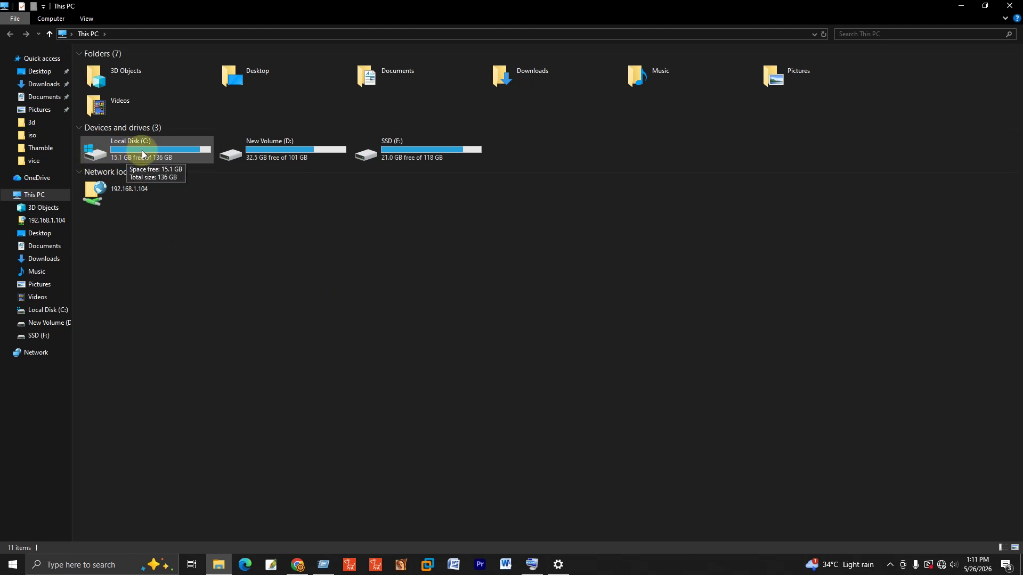
click(1009, 5)
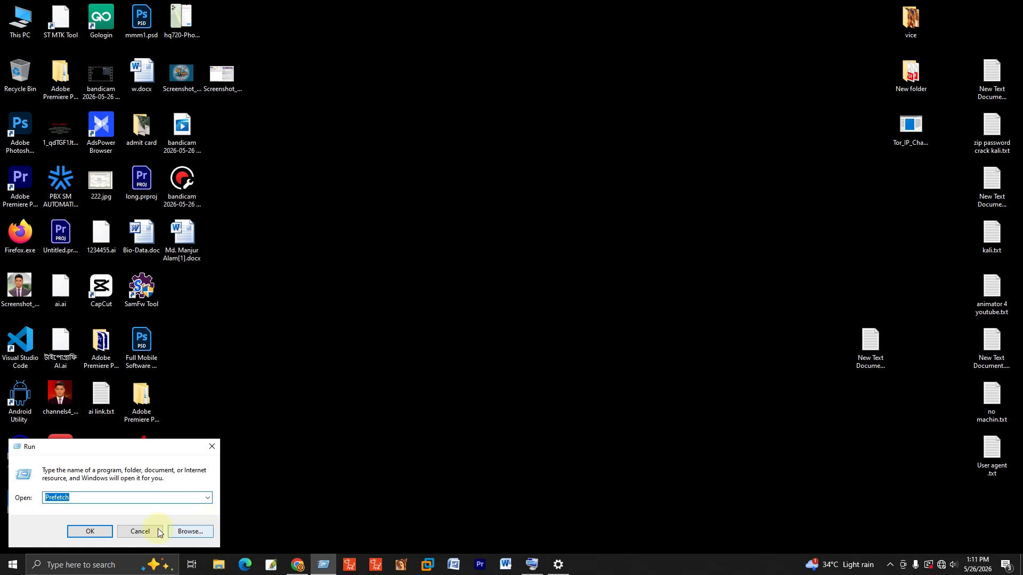
Dismiss the Run dialog and return to the Storage page in Settings.
click(128, 532)
click(557, 564)
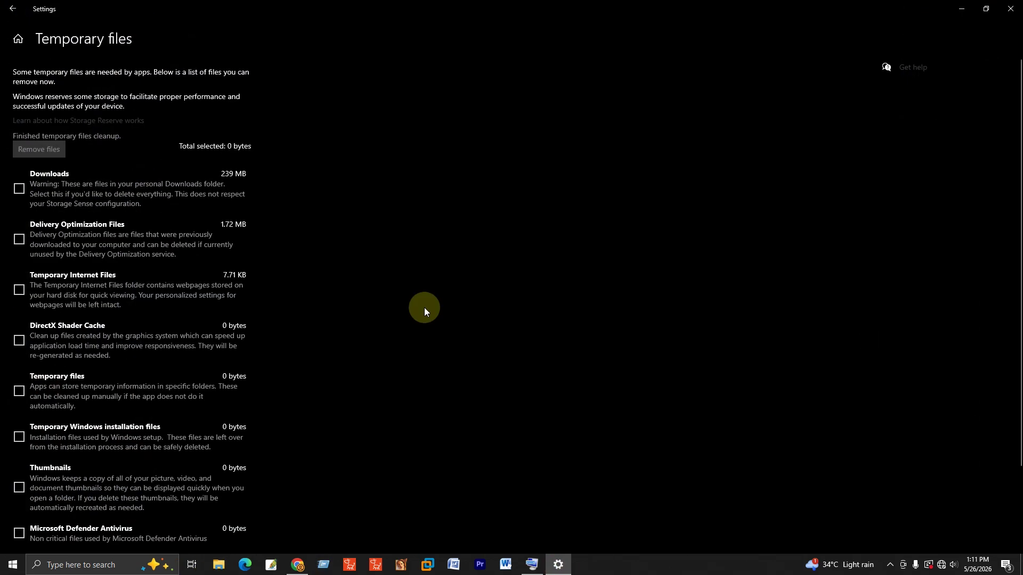
click(12, 9)
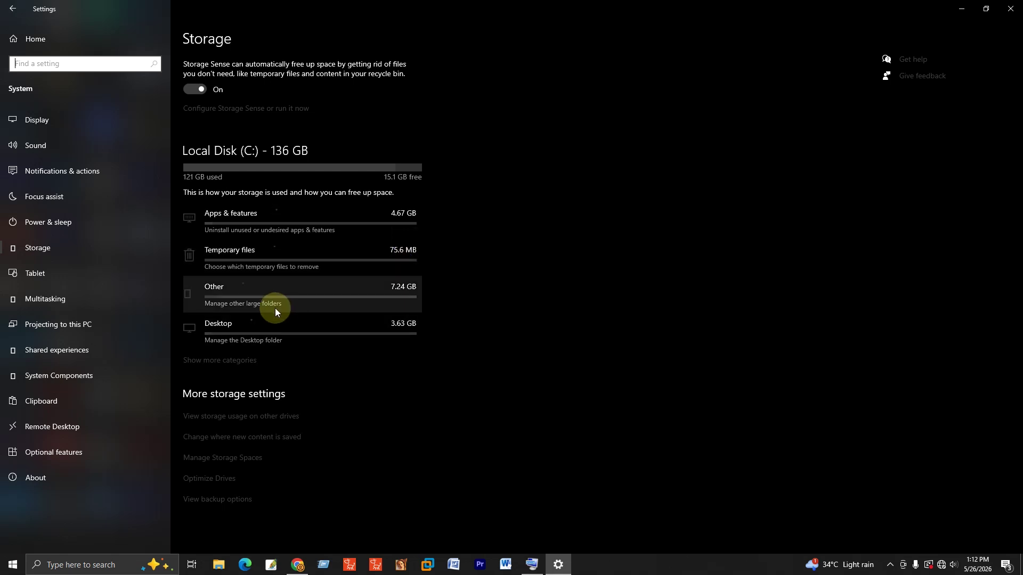
Review the large uncharacterized folders and their sizes in the Other storage category.
click(320, 295)
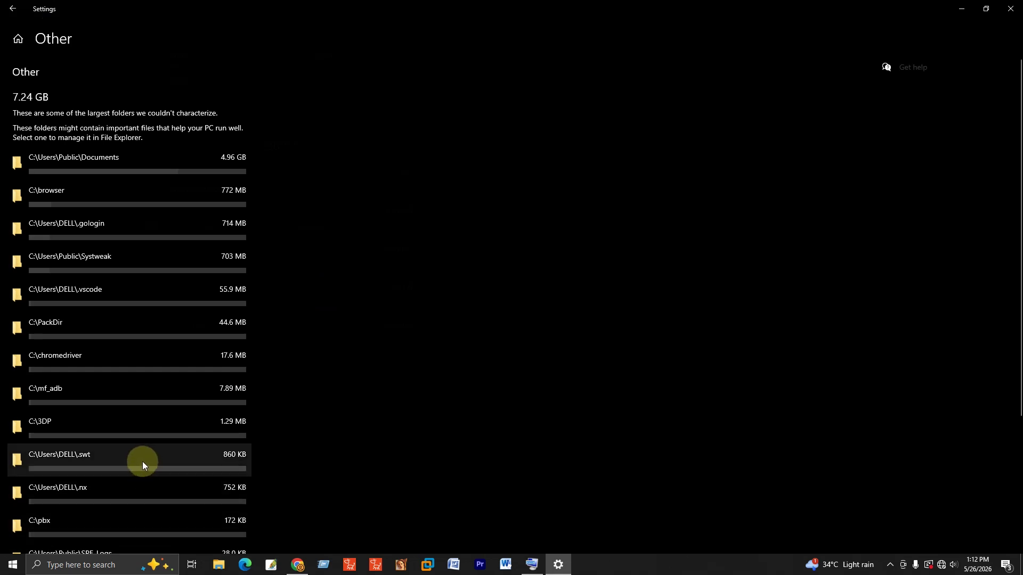
scroll(142, 462, down, 3)
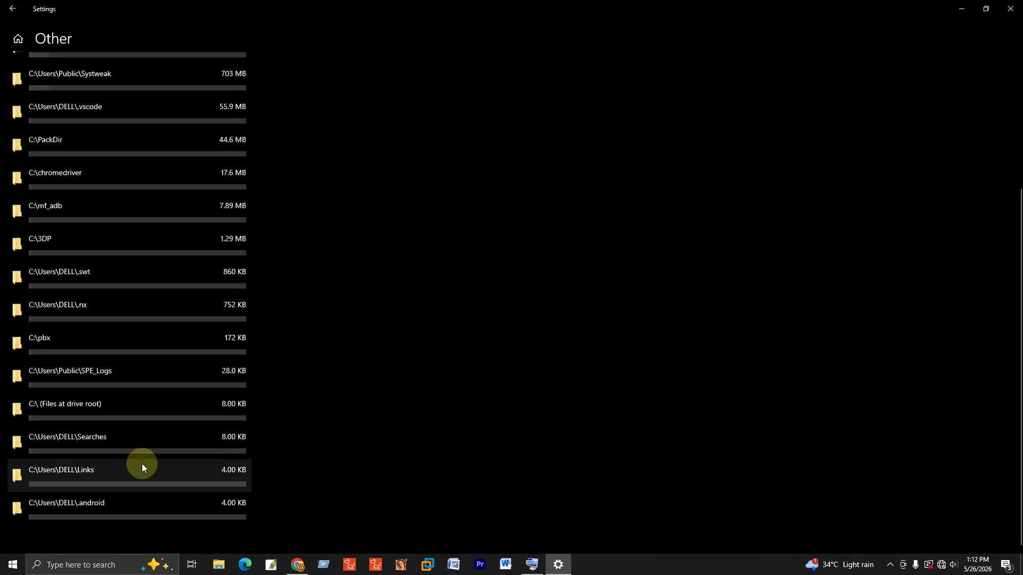
scroll(142, 464, up, 3)
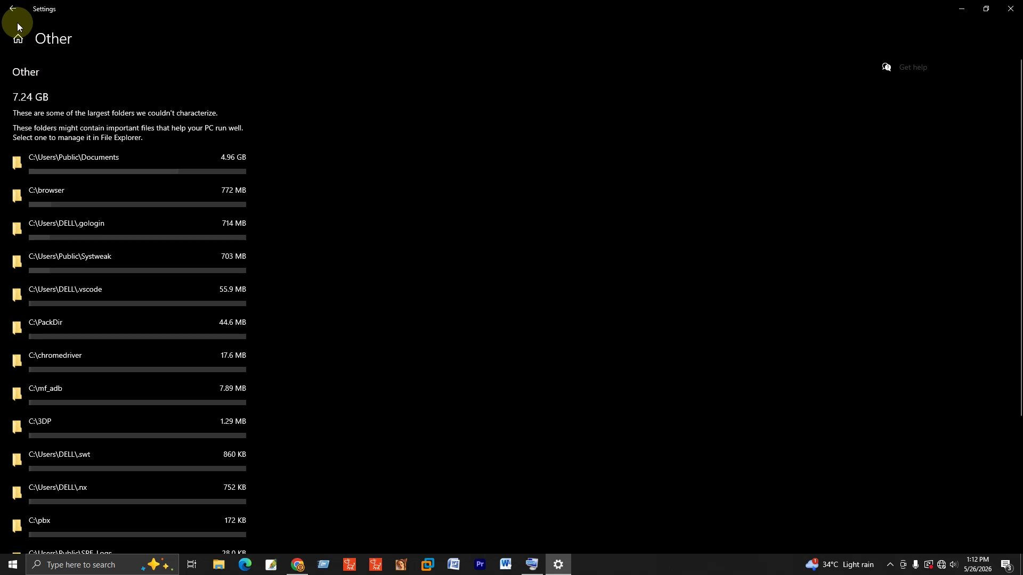
scroll(76, 246, down, 4)
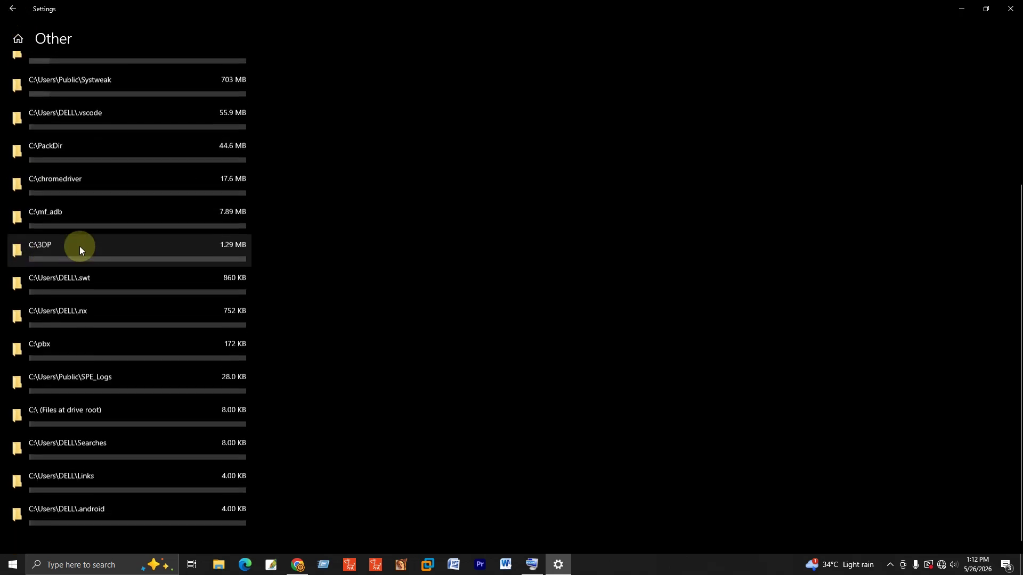
scroll(32, 192, up, 4)
click(18, 8)
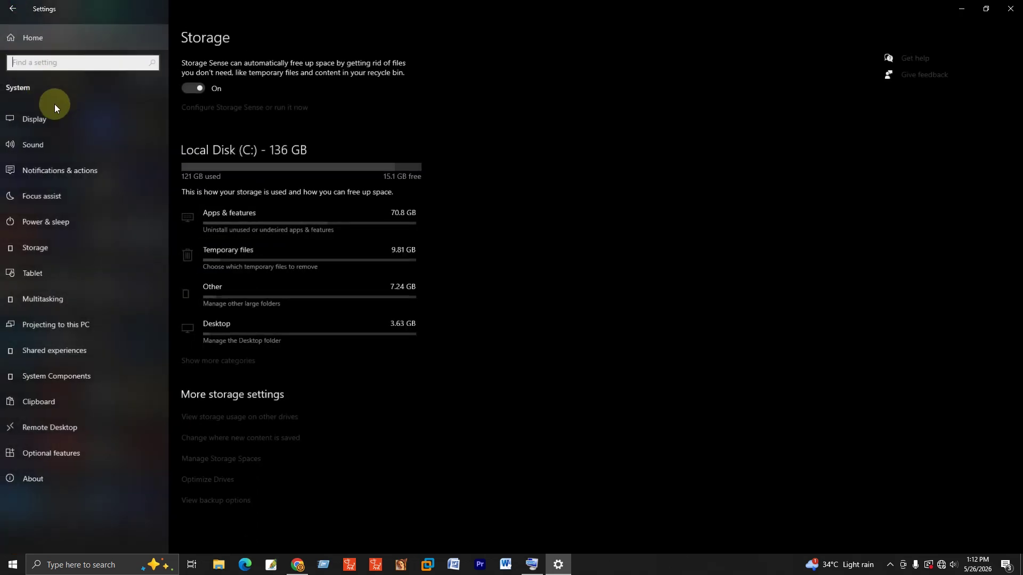
click(244, 293)
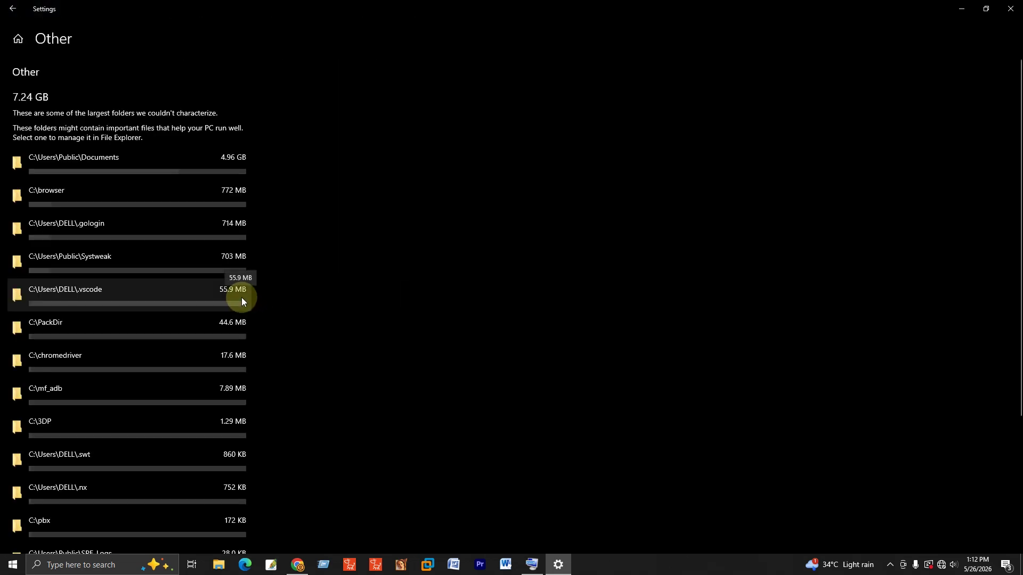
scroll(154, 311, down, 4)
scroll(140, 375, up, 4)
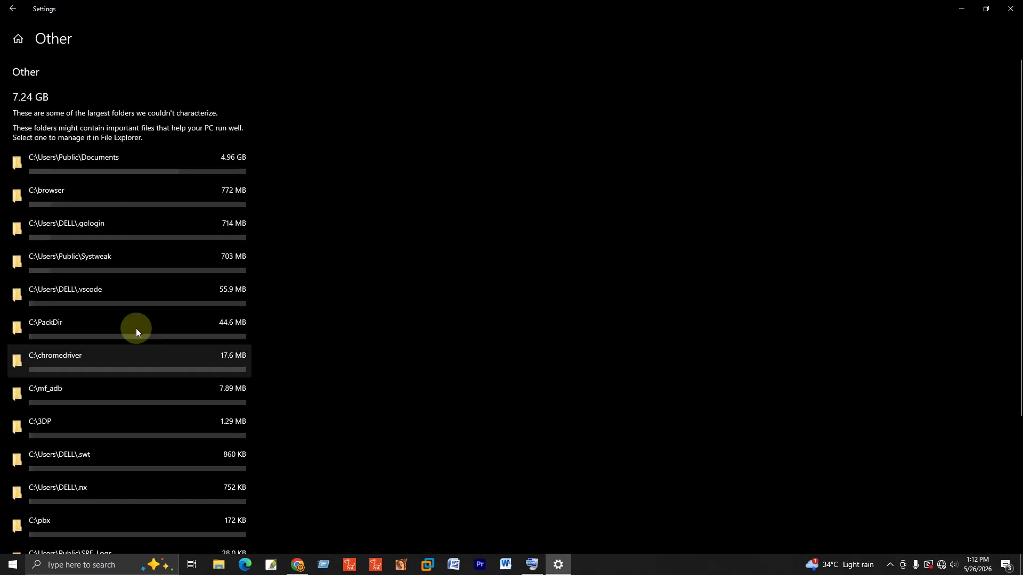
Inspect the contents of C:\Users\Public\Documents from the Other category, look through the remaining folders, and return to Storage.
click(34, 158)
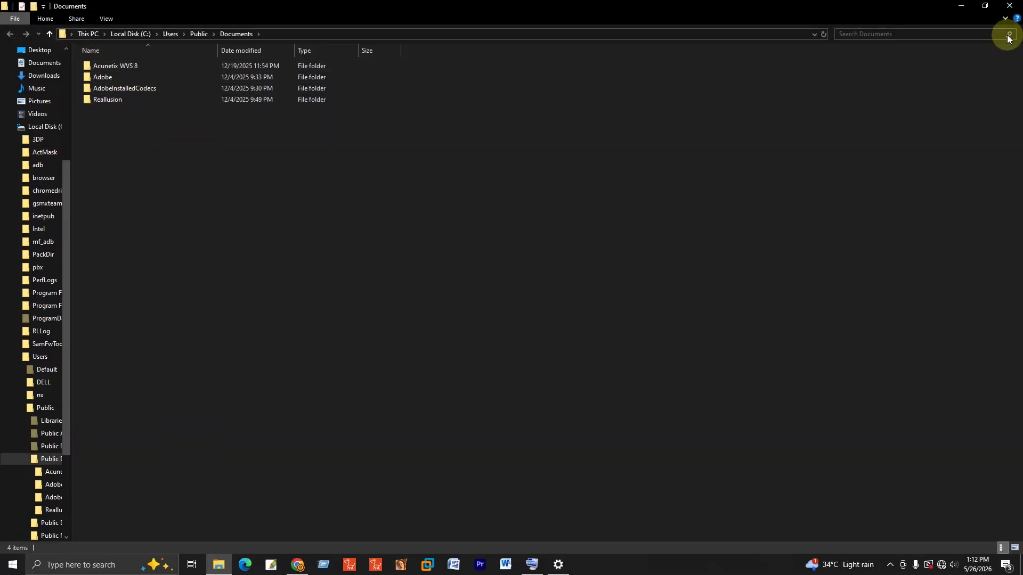
click(1010, 6)
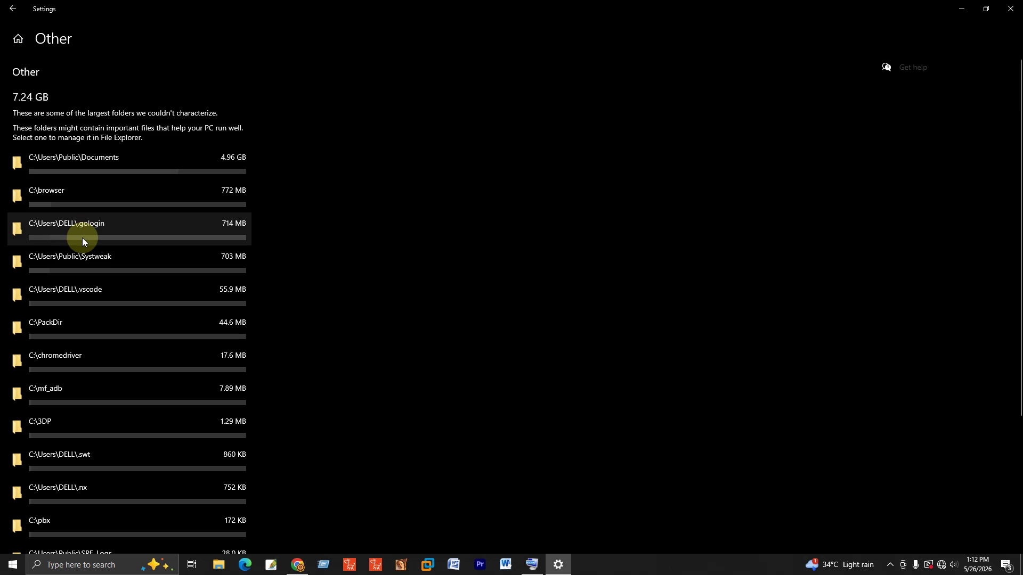
scroll(171, 365, down, 3)
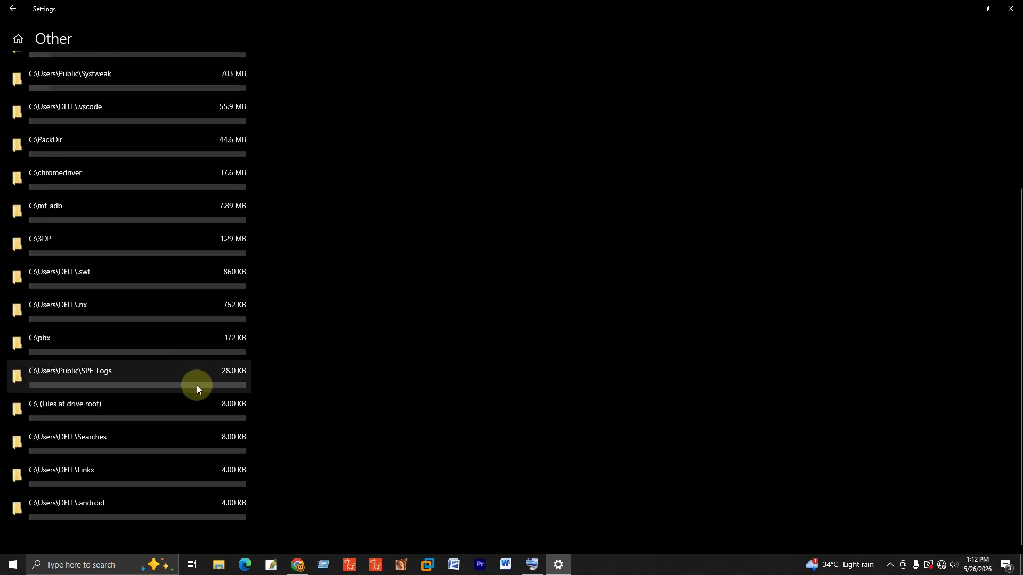
scroll(195, 376, up, 3)
click(13, 10)
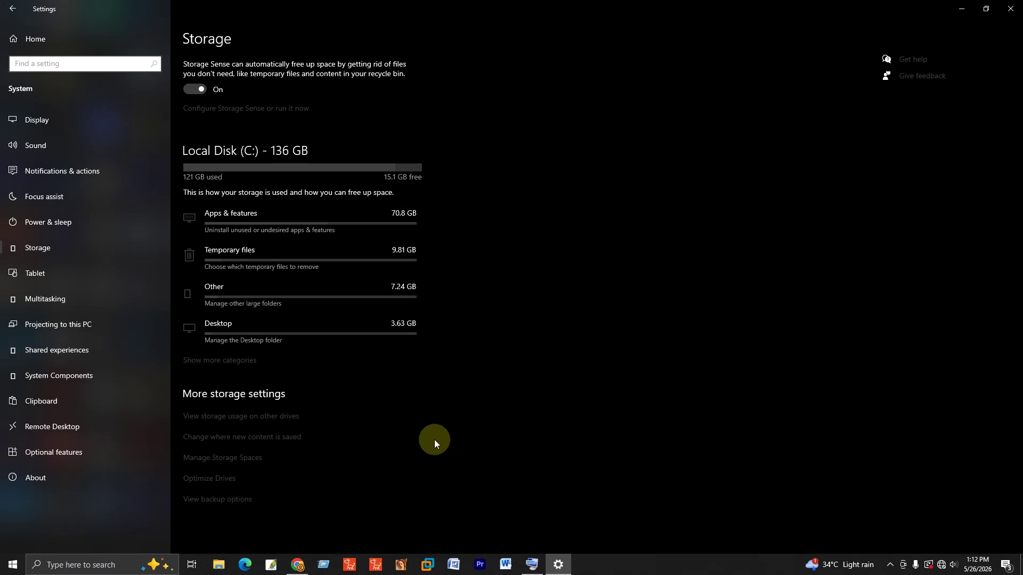
Open the desktop folder from the Desktop storage category to view its files.
click(316, 327)
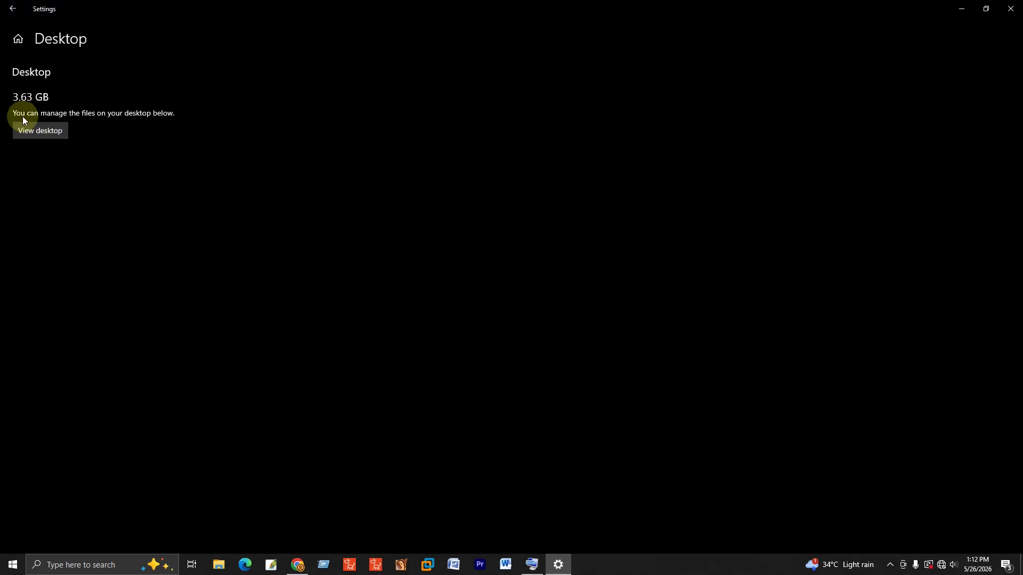
click(40, 132)
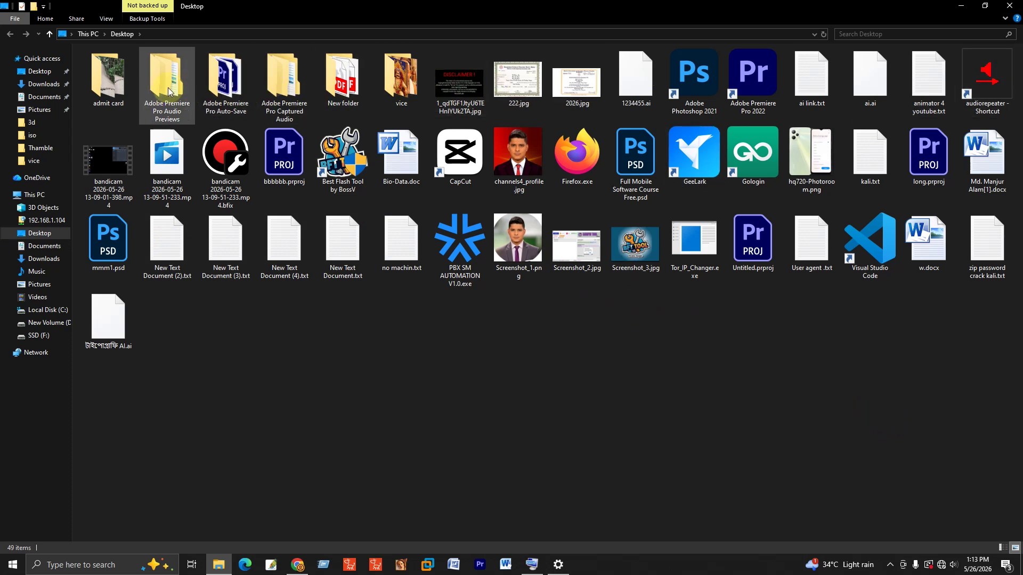
Delete Realme C21 FRP bypass tutorial.mp4 from the vice folder on the desktop and return to the Storage page in Settings.
double_click(402, 77)
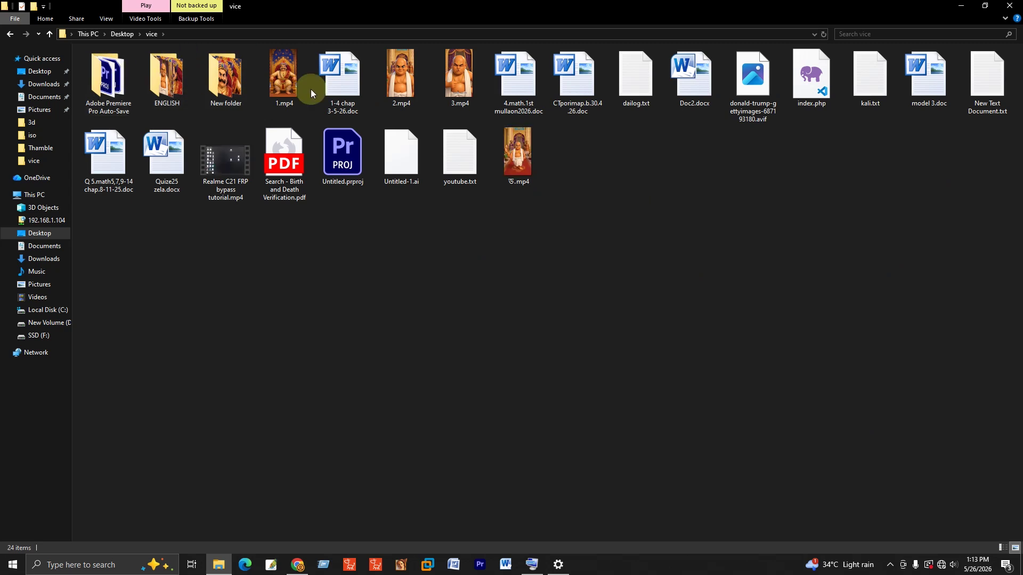
double_click(225, 160)
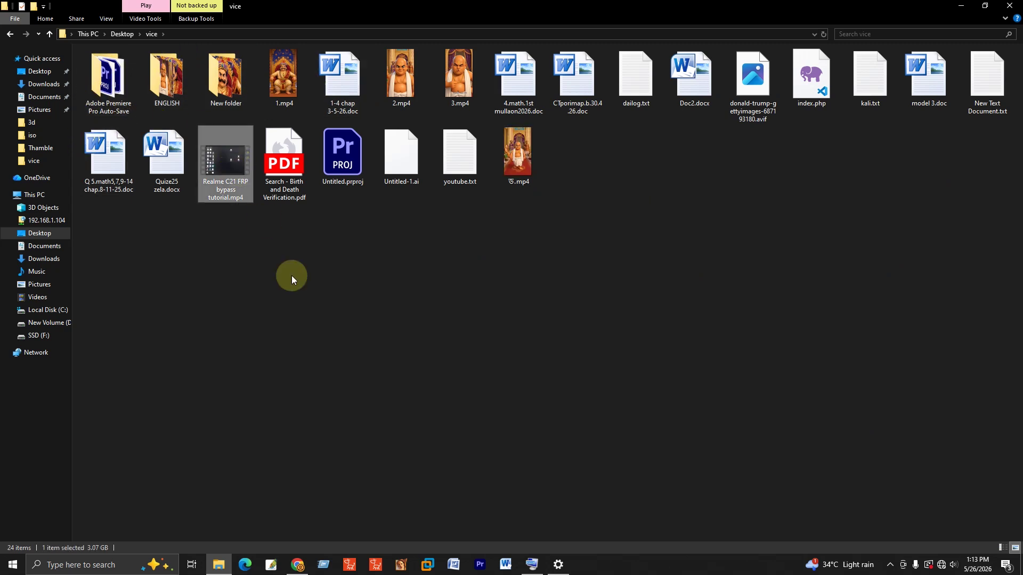
right_click(236, 162)
click(288, 392)
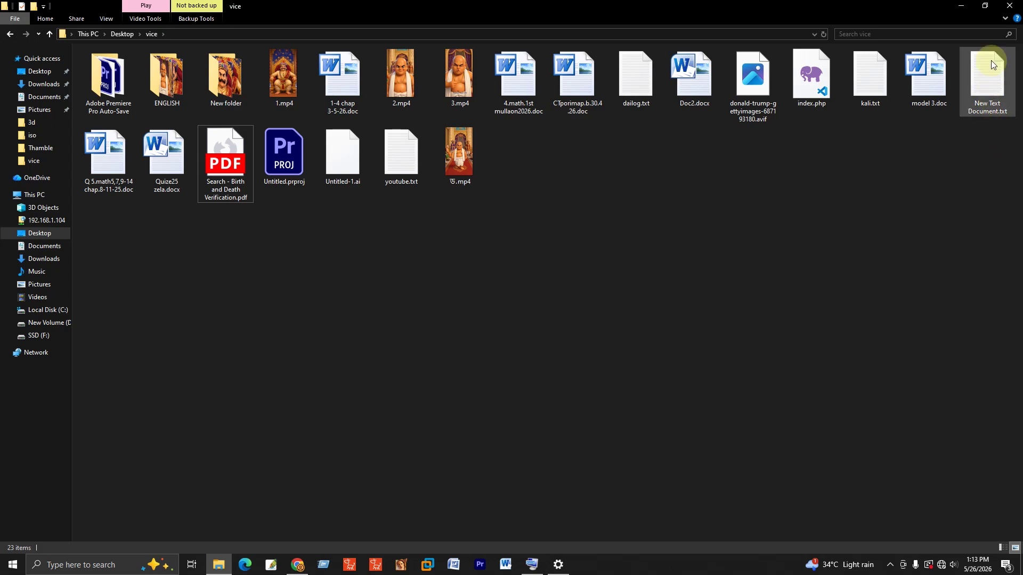
click(1010, 5)
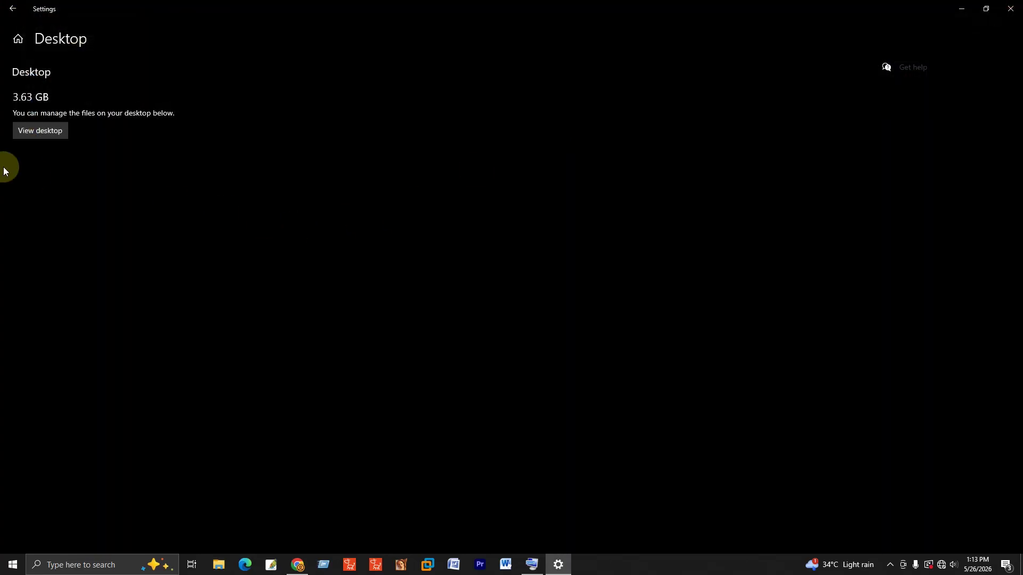
click(15, 9)
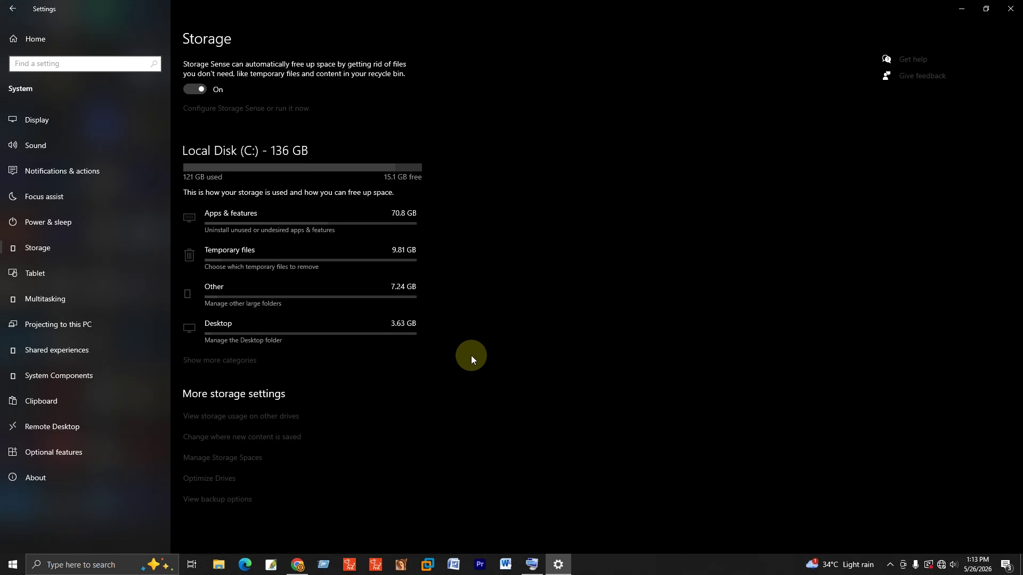
Review the installed apps on Local Disk (C:) and their sizes in the Apps & features storage category.
click(230, 218)
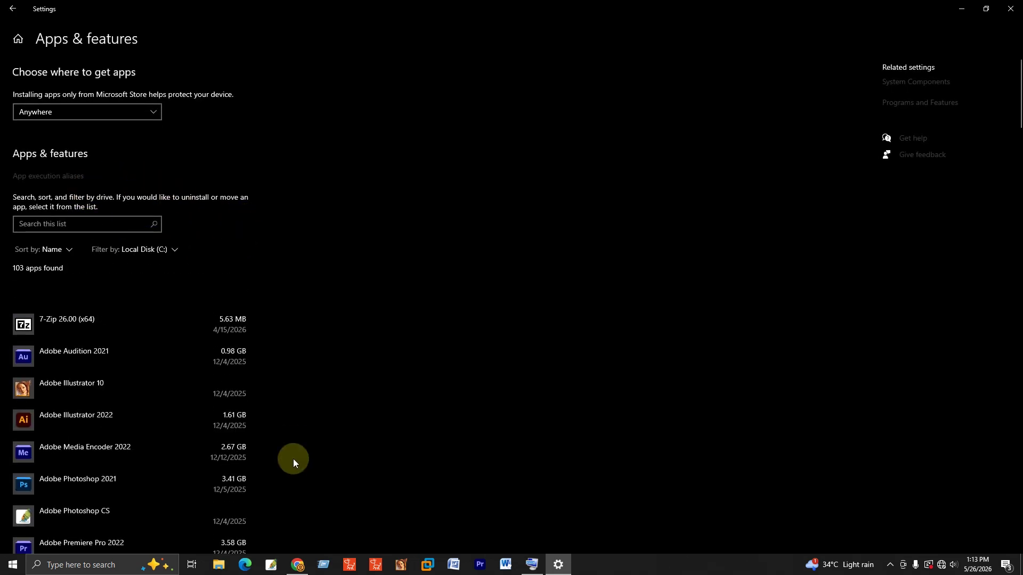
scroll(226, 436, down, 2)
scroll(179, 425, down, 10)
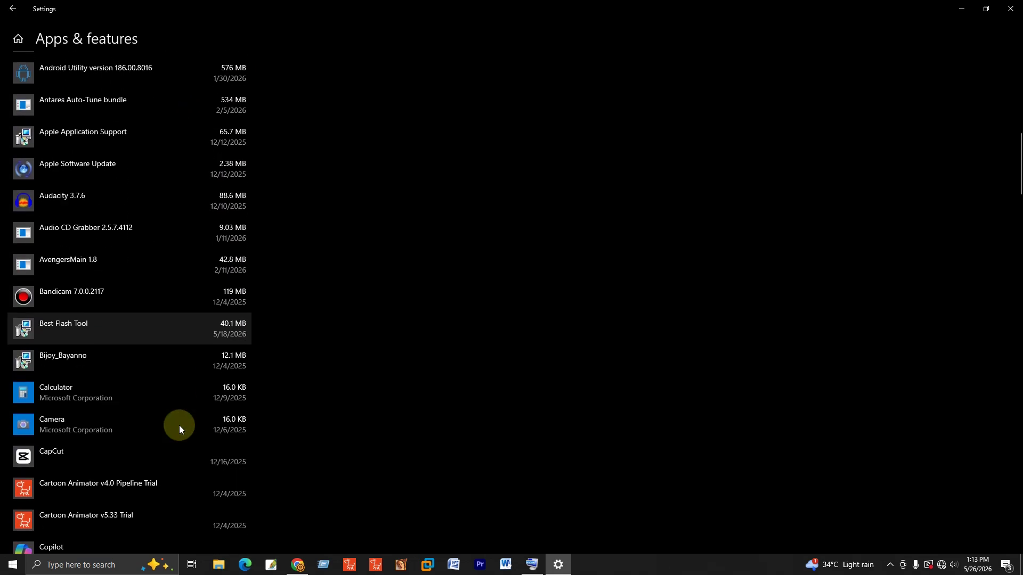
scroll(179, 426, down, 2)
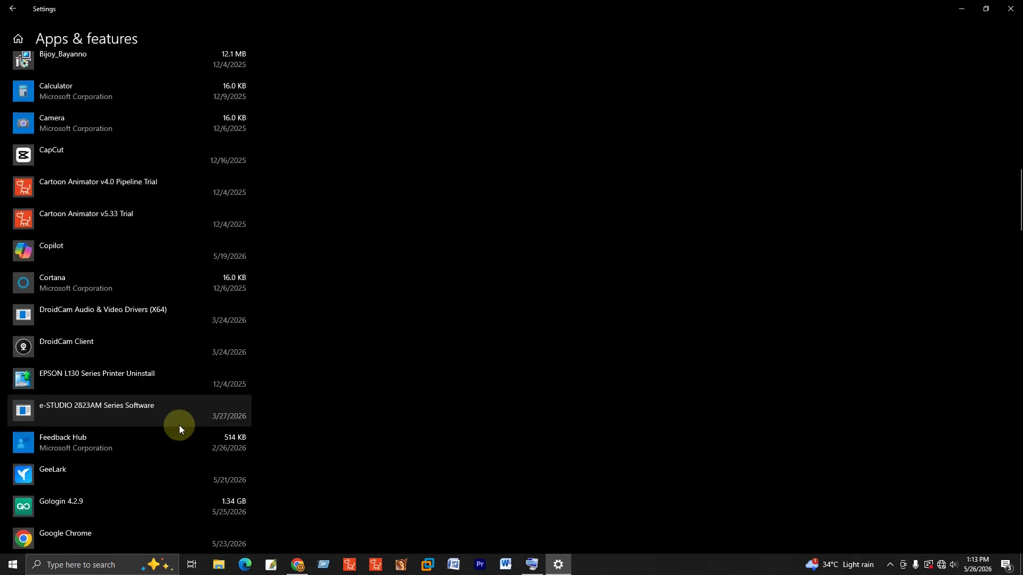
scroll(539, 412, up, 10)
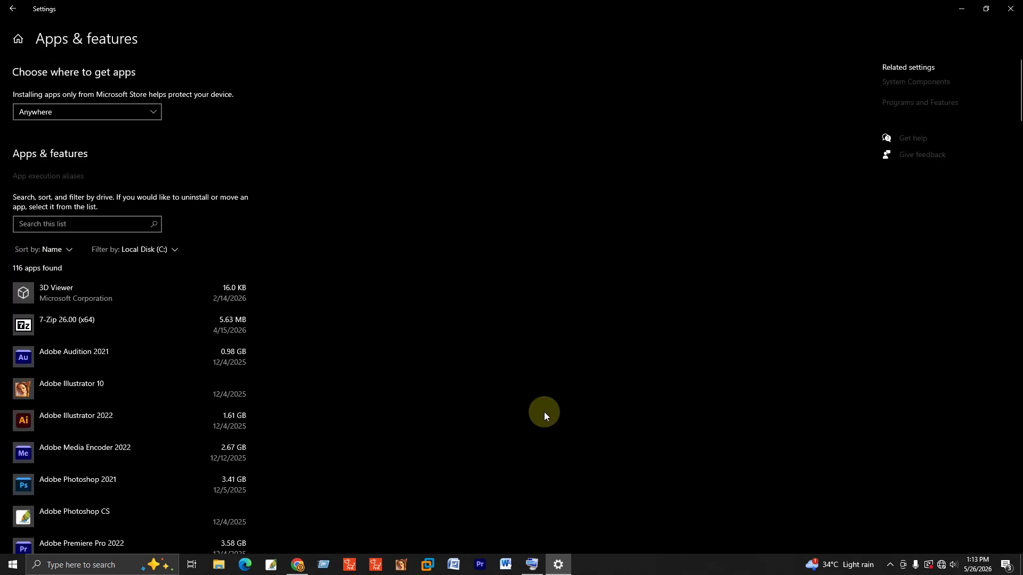